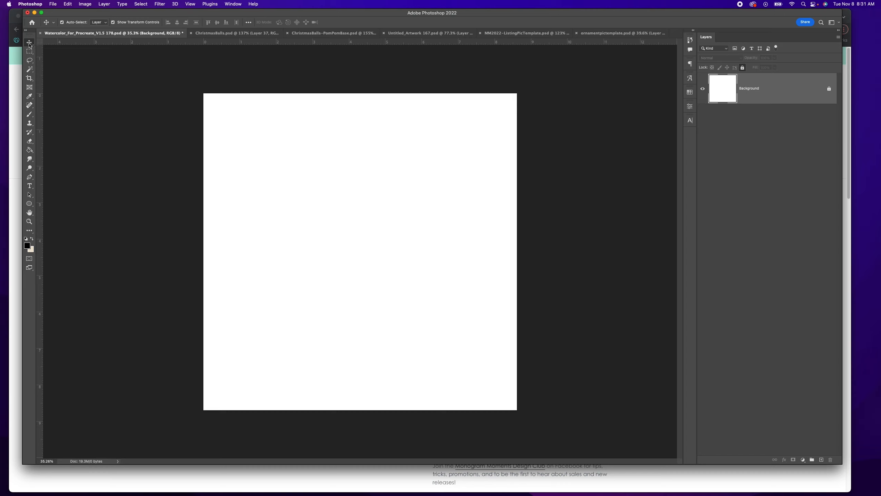
Step: Look through the INSTRUCTIONS file and the SantaHat-BaseColors and TopColor folders inside SantaHatPomPoms 2 2 in Finder
{"action": "left_click", "coordinate": [113, 22]}
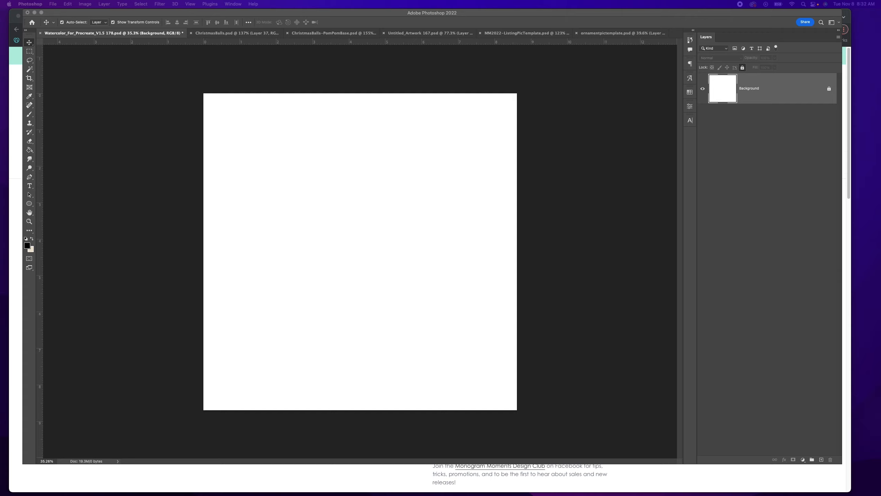
{"action": "left_click_drag", "start_coordinate": [0, 232], "coordinate": [91, 212]}
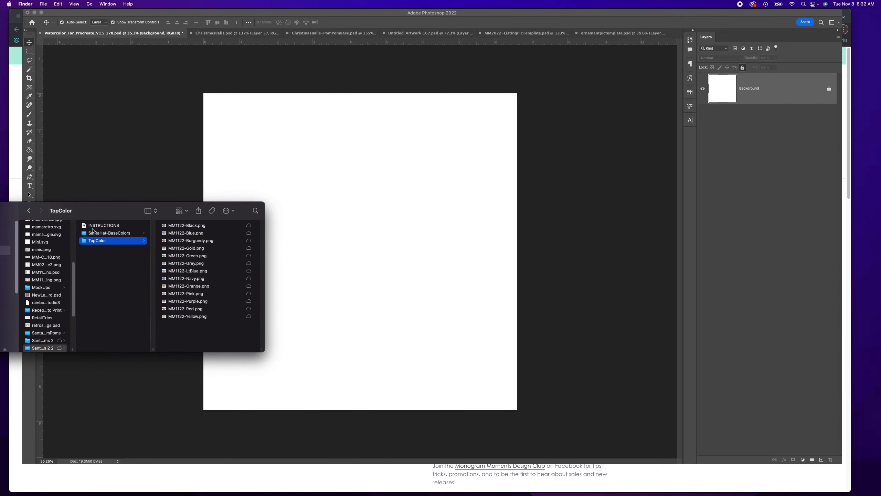
{"action": "left_click", "coordinate": [97, 226]}
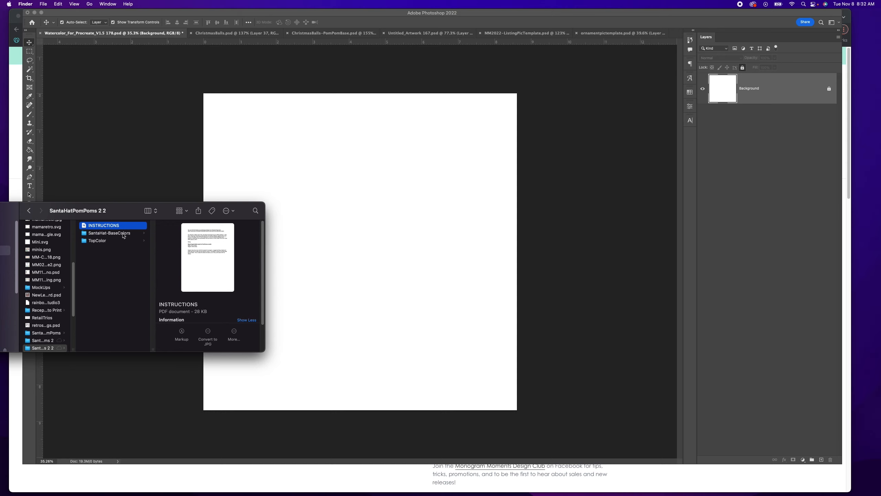
{"action": "left_click", "coordinate": [119, 234]}
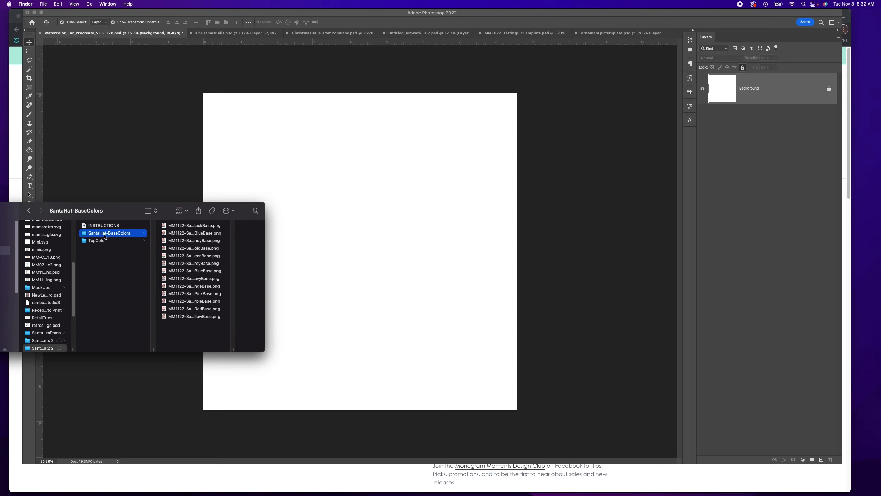
{"action": "left_click_drag", "start_coordinate": [232, 351], "coordinate": [294, 350]}
{"action": "left_click", "coordinate": [95, 244]}
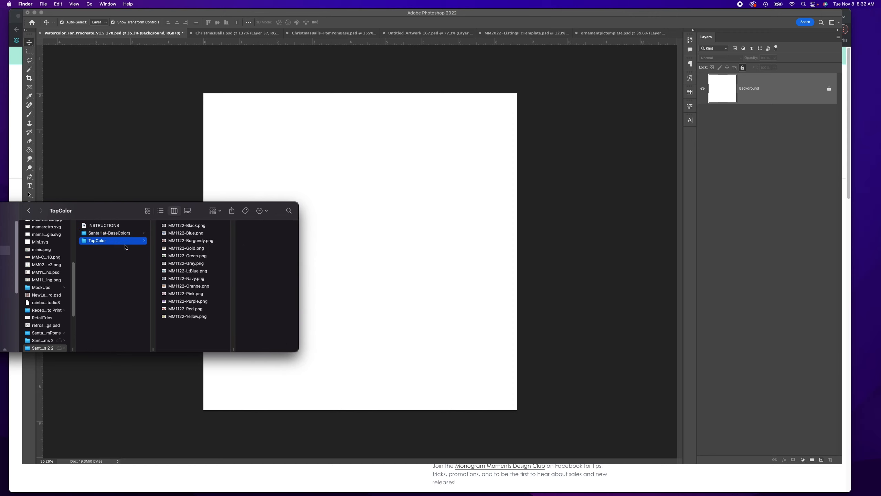
Step: Place MM1122-SantaHatPomPom-NavyBase.png from the SantaHat-BaseColors folder onto the Photoshop canvas and commit it at its original size
{"action": "left_click", "coordinate": [121, 235]}
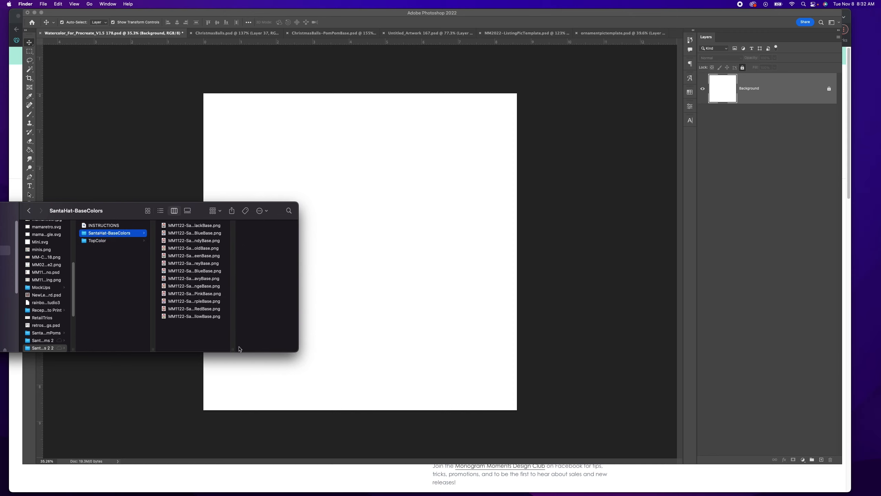
{"action": "left_click_drag", "start_coordinate": [233, 349], "coordinate": [283, 350]}
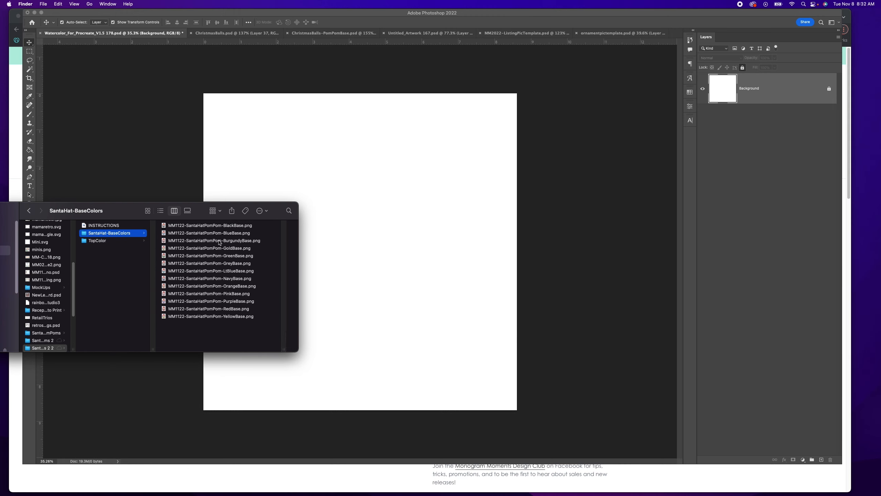
{"action": "left_click", "coordinate": [231, 280]}
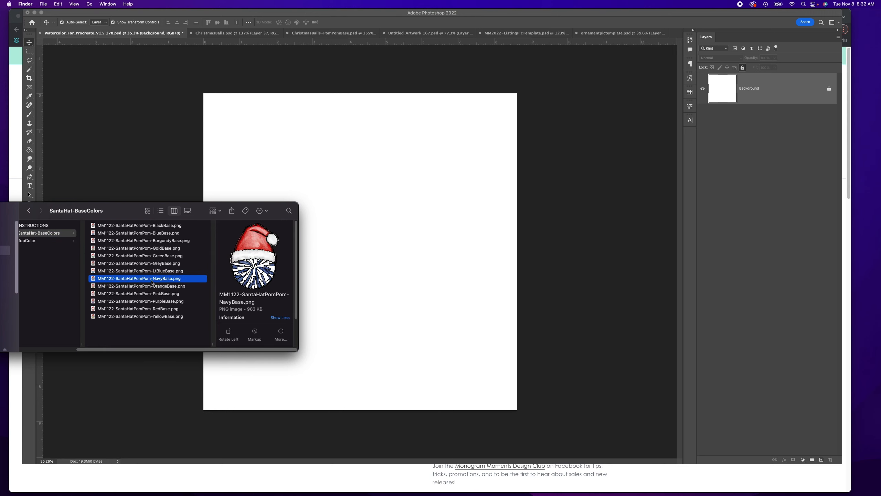
{"action": "left_click_drag", "start_coordinate": [152, 282], "coordinate": [405, 270]}
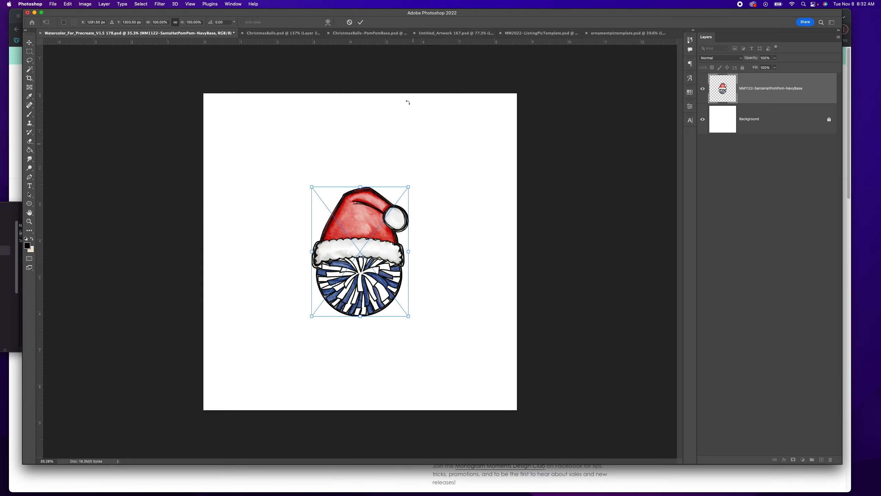
{"action": "left_click", "coordinate": [361, 22]}
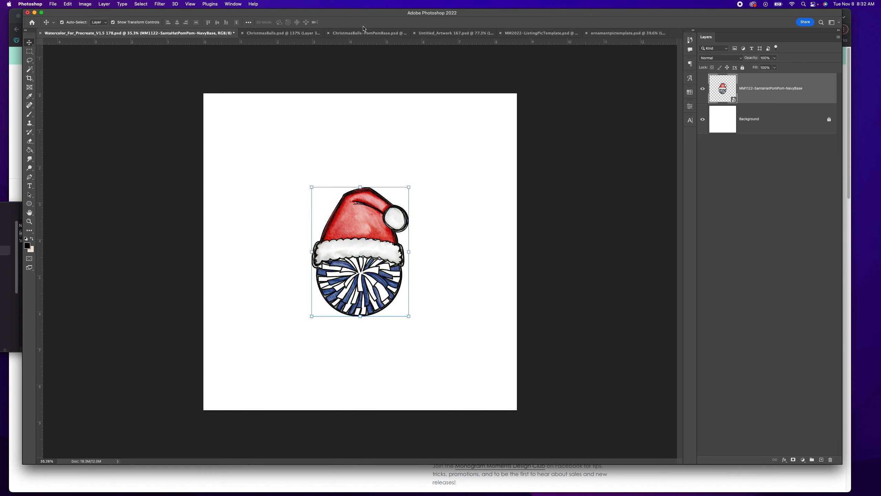
Step: Place MM1122-Gold.png from the TopColor folder onto the canvas above the navy base and commit the placement
{"action": "left_click", "coordinate": [14, 209]}
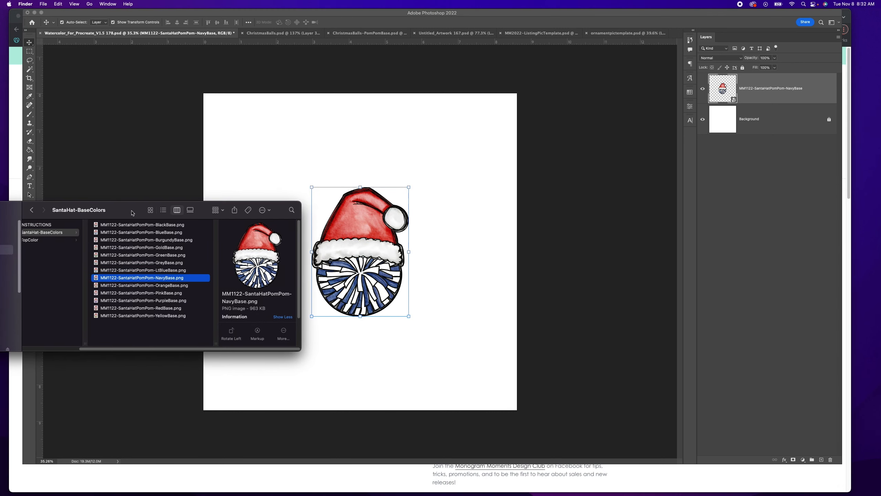
{"action": "scroll", "coordinate": [104, 243], "scroll_direction": "left", "scroll_amount": 3}
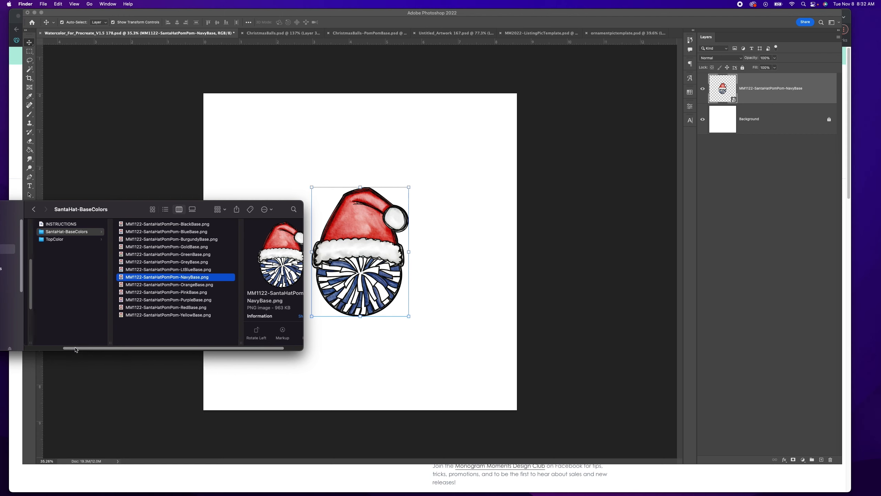
{"action": "left_click", "coordinate": [61, 240]}
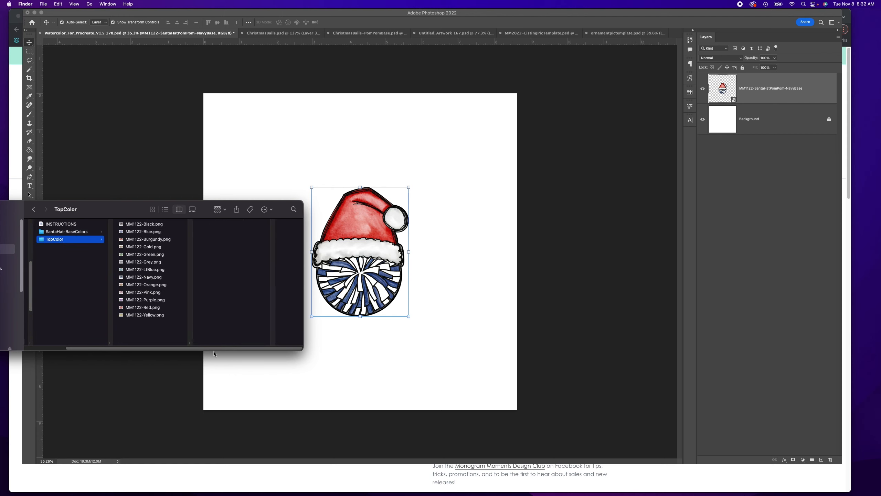
{"action": "left_click", "coordinate": [152, 248]}
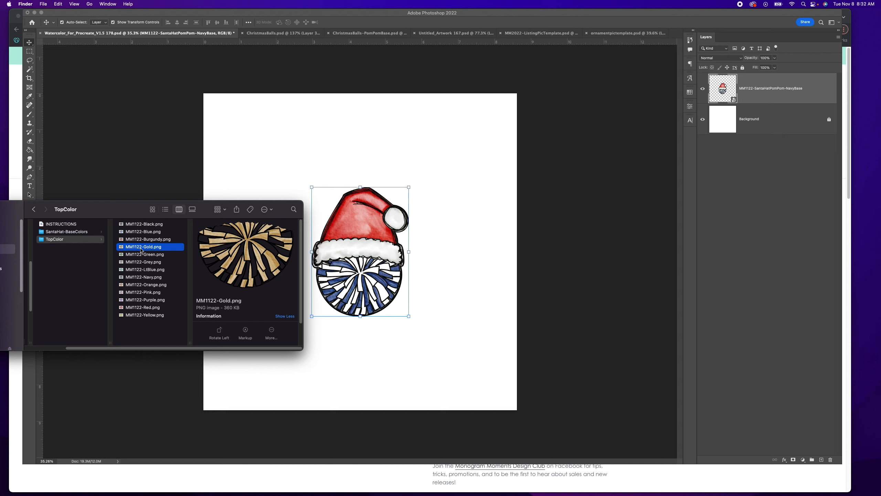
{"action": "left_click_drag", "start_coordinate": [142, 250], "coordinate": [387, 348]}
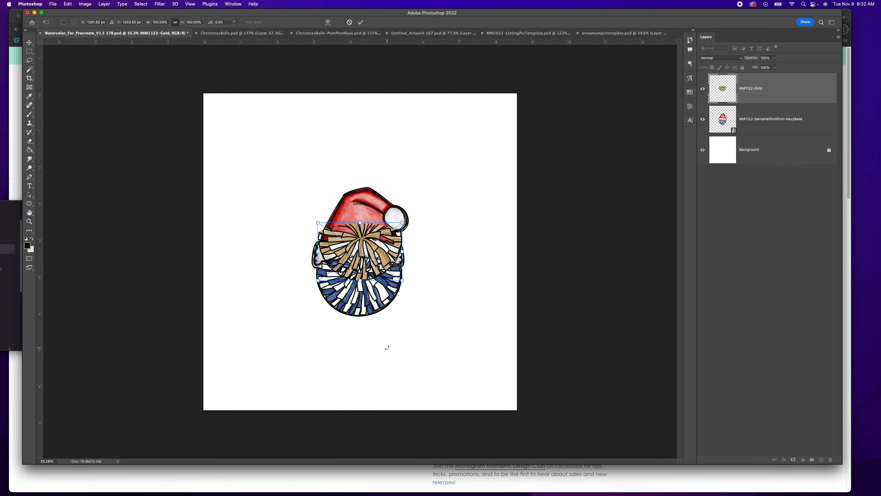
{"action": "left_click", "coordinate": [361, 23]}
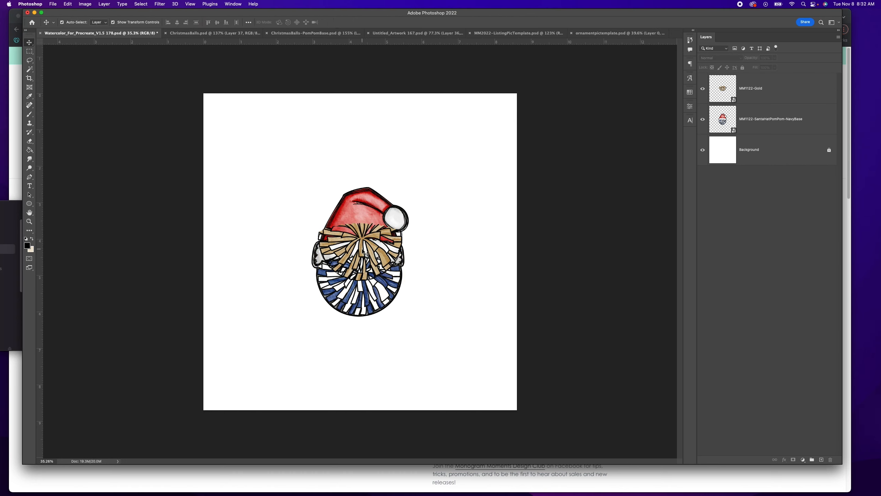
Step: Move the gold top-color artwork off the Santa hat into the blank area beside the navy pom-pom
{"action": "left_click_drag", "start_coordinate": [363, 250], "coordinate": [445, 294]}
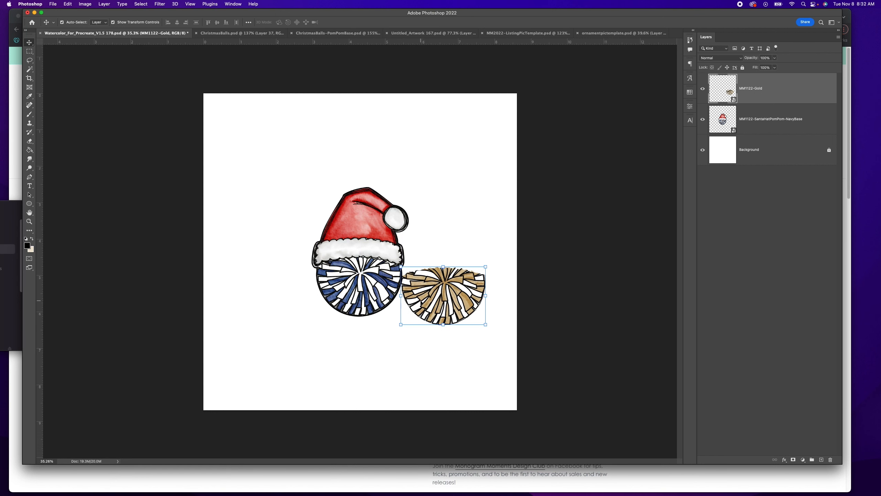
{"action": "scroll", "coordinate": [361, 252], "scroll_direction": "up", "scroll_amount": 3}
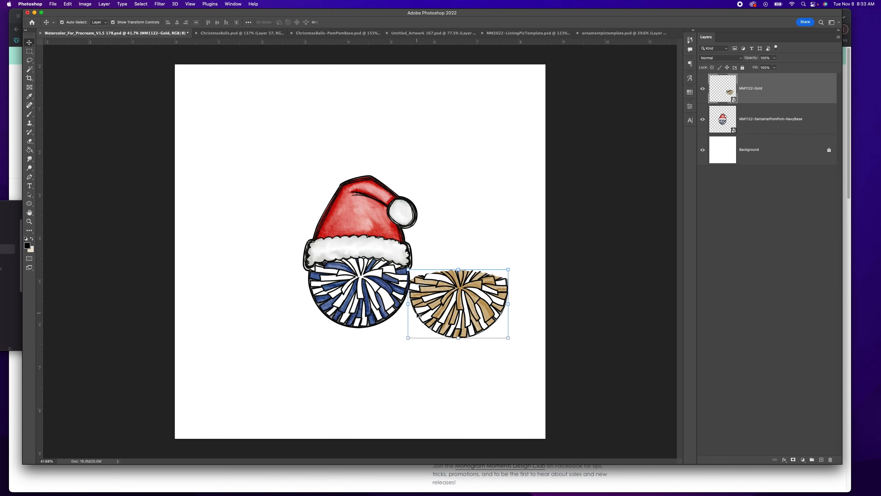
{"action": "scroll", "coordinate": [417, 315], "scroll_direction": "up", "scroll_amount": 4}
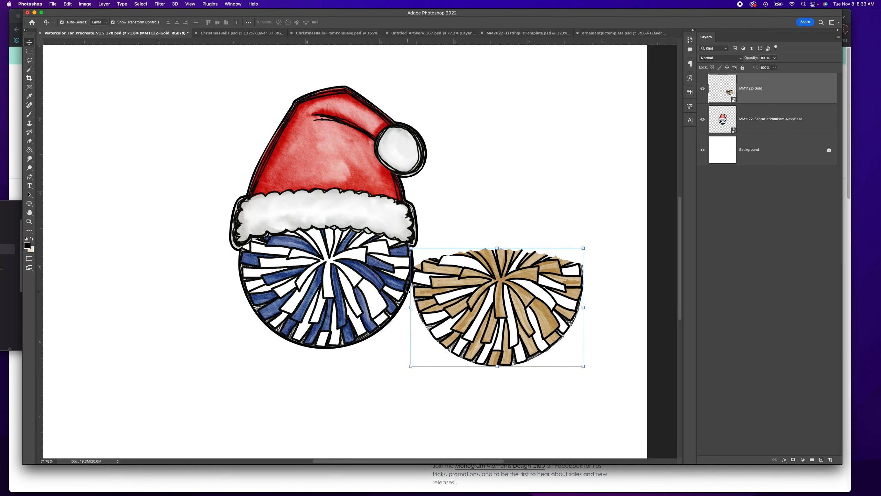
{"action": "scroll", "coordinate": [366, 290], "scroll_direction": "up", "scroll_amount": 2}
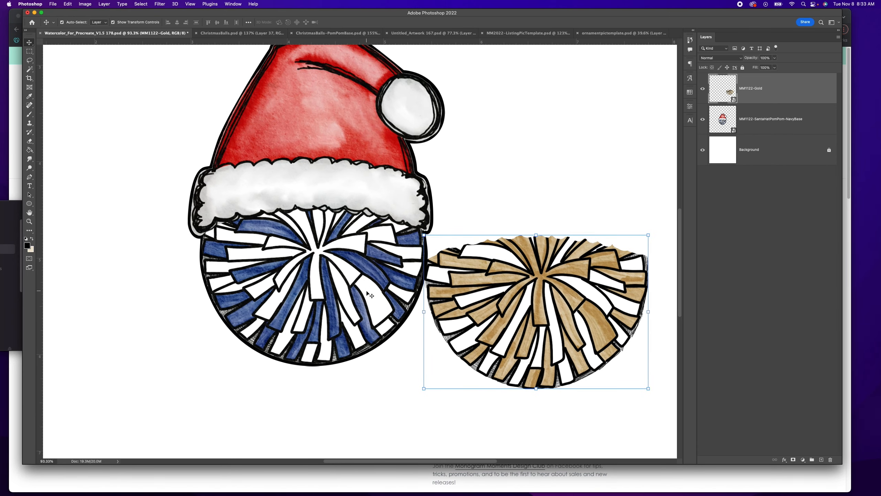
{"action": "scroll", "coordinate": [388, 295], "scroll_direction": "up", "scroll_amount": 1}
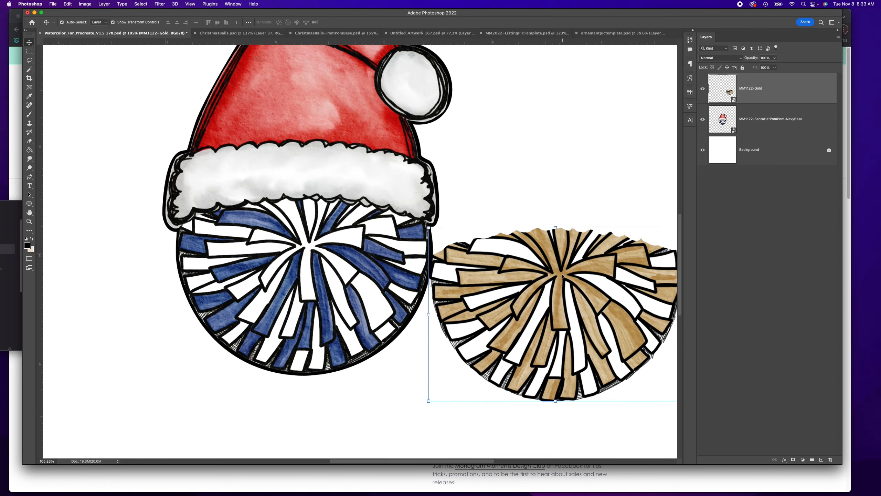
Step: Position the gold top-color artwork over the navy pom-pom and nudge it upward until its outlines line up with the base
{"action": "left_click_drag", "start_coordinate": [550, 278], "coordinate": [342, 250]}
{"action": "left_click", "coordinate": [487, 361]}
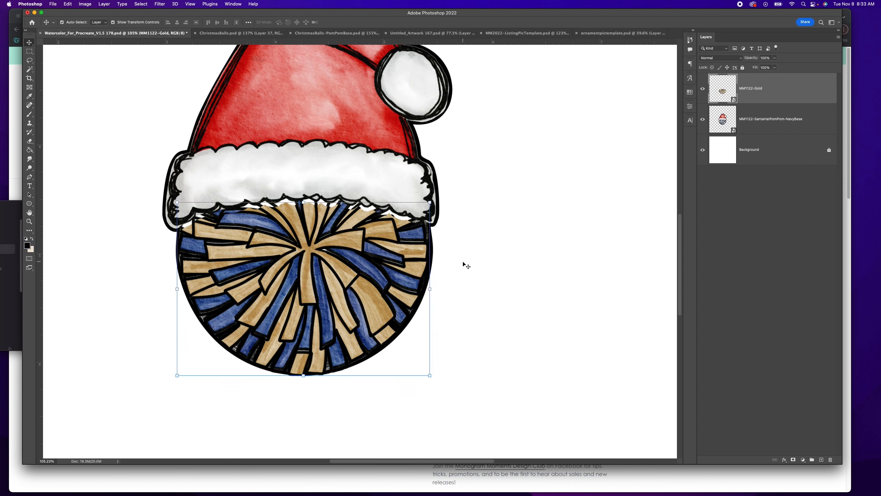
{"action": "key", "text": "Up"}
{"action": "key", "text": "Up"}
{"action": "key", "text": "Up"}
{"action": "key", "text": "Up"}
{"action": "key", "text": "Up"}
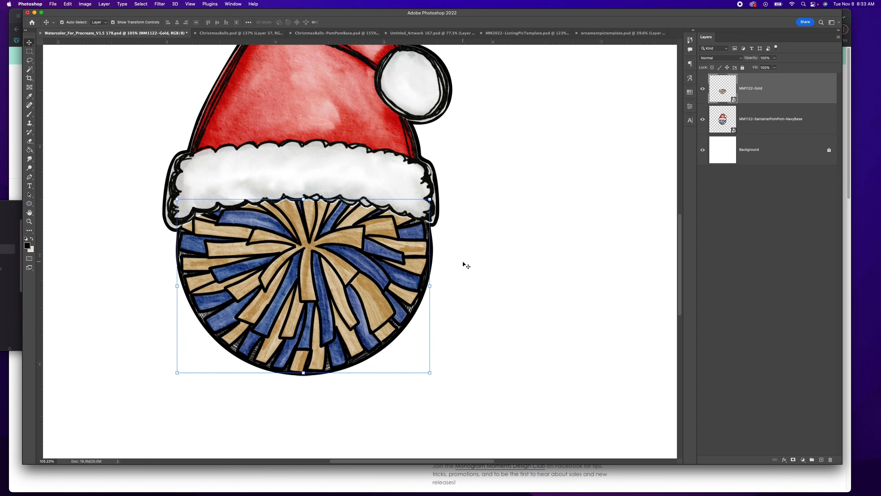
{"action": "key", "text": "Up"}
{"action": "key", "text": "Up"}
{"action": "key", "text": "Up"}
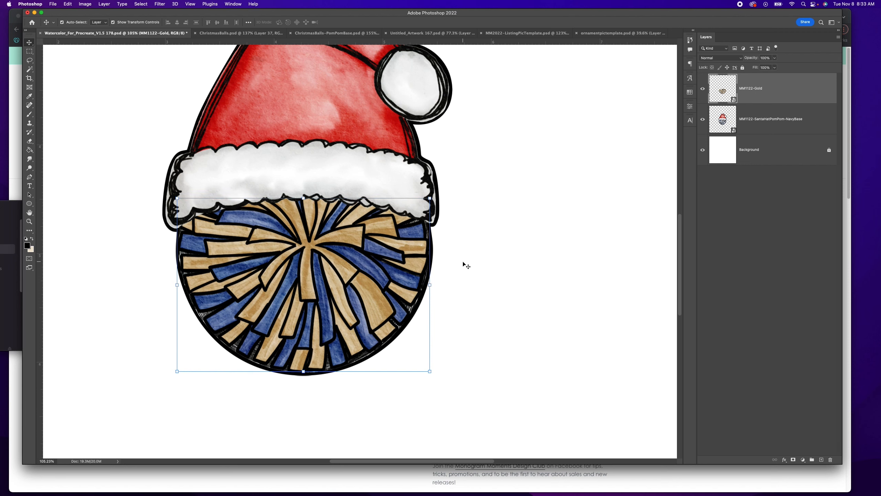
{"action": "left_click", "coordinate": [504, 252]}
{"action": "scroll", "coordinate": [323, 259], "scroll_direction": "down", "scroll_amount": 10}
{"action": "scroll", "coordinate": [389, 292], "scroll_direction": "up", "scroll_amount": 6}
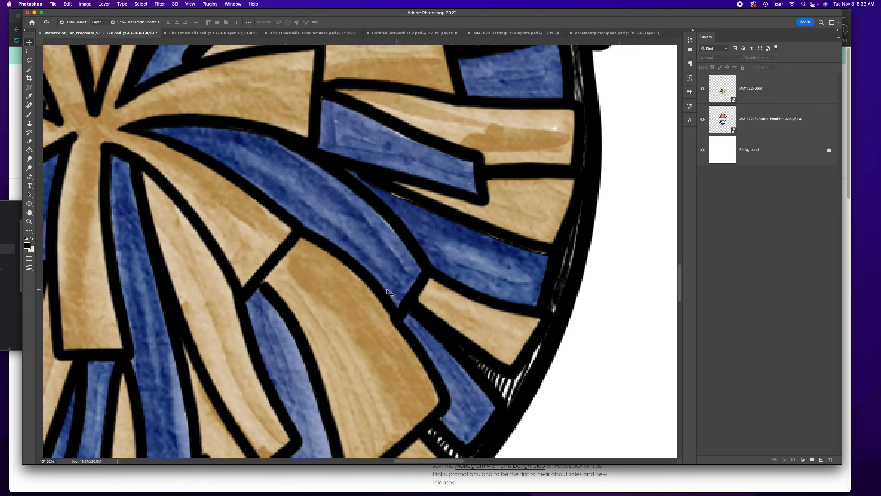
{"action": "scroll", "coordinate": [298, 273], "scroll_direction": "down", "scroll_amount": 3}
{"action": "scroll", "coordinate": [297, 273], "scroll_direction": "down", "scroll_amount": 3}
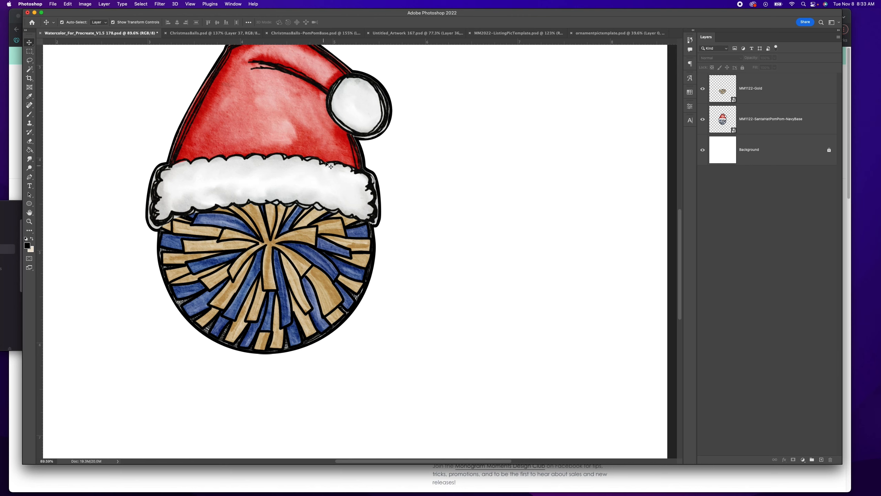
{"action": "scroll", "coordinate": [226, 168], "scroll_direction": "down", "scroll_amount": 4}
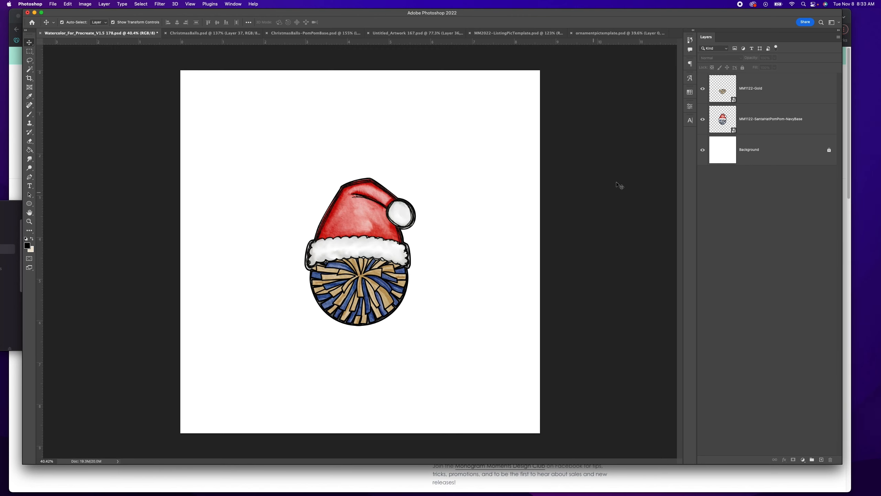
Step: Merge the MM1122-Gold and navy base layers, and move the merged pom-pom to the canvas's upper-left area
{"action": "left_click", "coordinate": [781, 95]}
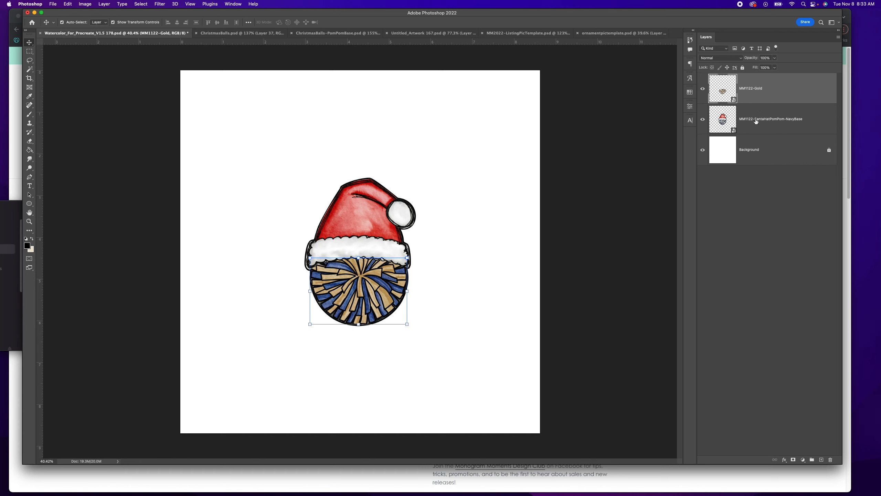
{"action": "left_click", "coordinate": [756, 120], "text": "shift"}
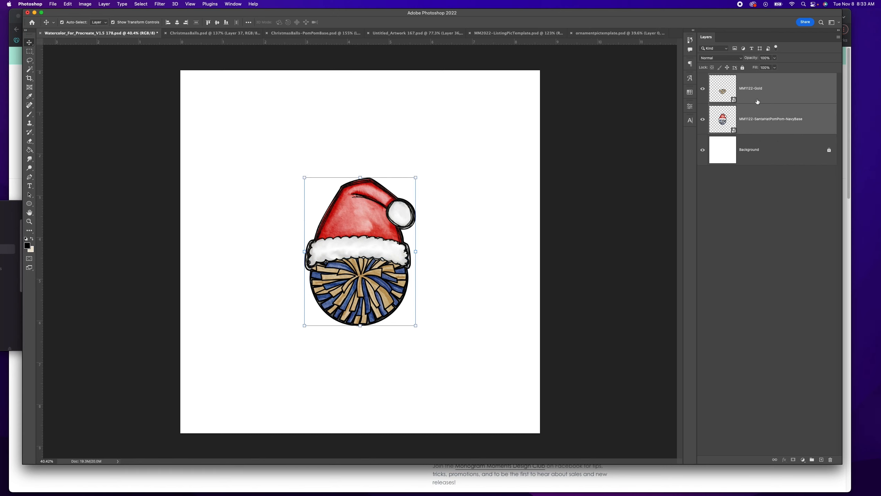
{"action": "right_click", "coordinate": [764, 116]}
{"action": "left_click", "coordinate": [789, 378]}
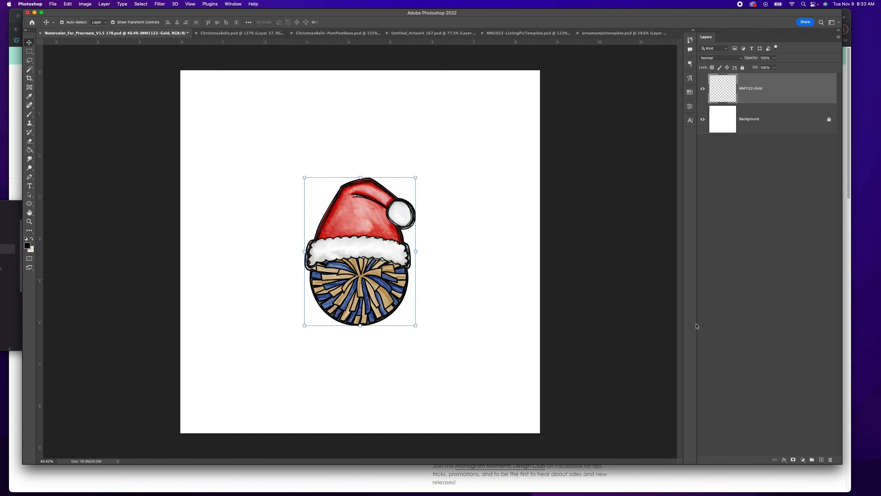
{"action": "left_click_drag", "start_coordinate": [366, 242], "coordinate": [256, 154]}
{"action": "left_click", "coordinate": [442, 316]}
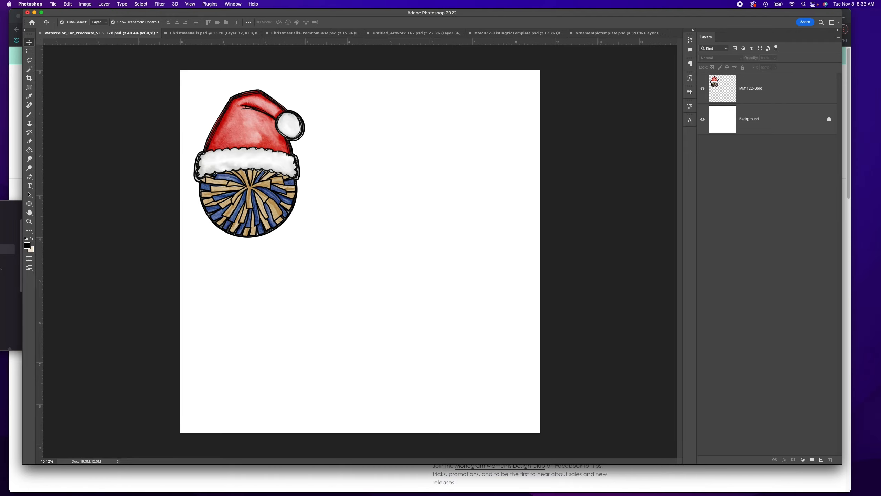
Step: Switch to Silhouette Studio and bring the Finder window with the SantaHatPomPoms 2 2 folder over the blank mat
{"action": "left_click", "coordinate": [104, 488]}
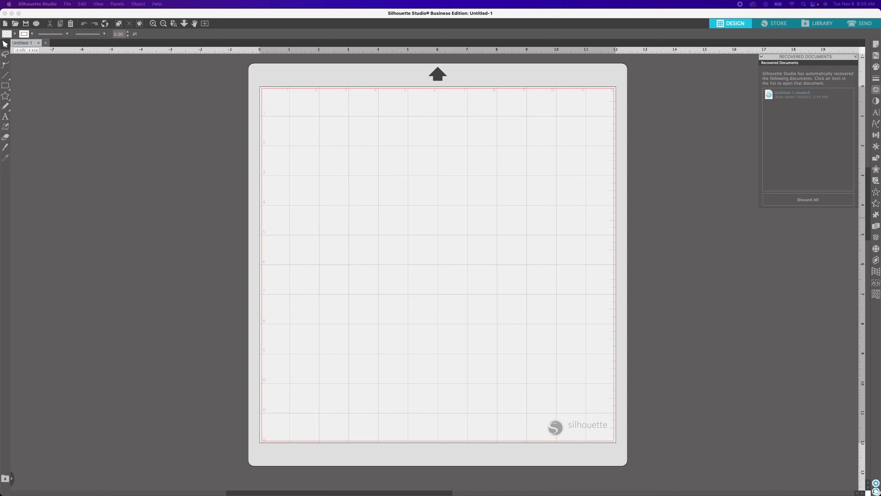
{"action": "left_click_drag", "start_coordinate": [0, 213], "coordinate": [157, 195]}
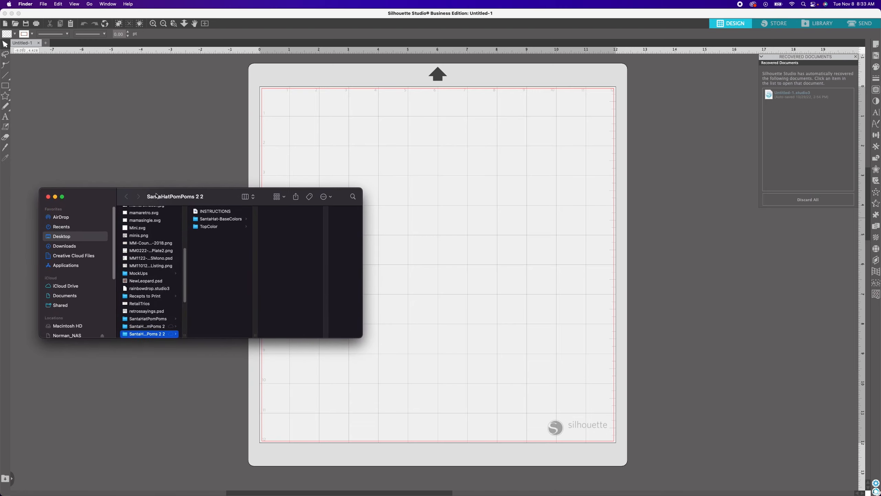
{"action": "left_click_drag", "start_coordinate": [217, 195], "coordinate": [250, 203]}
{"action": "key", "text": "super+Tab"}
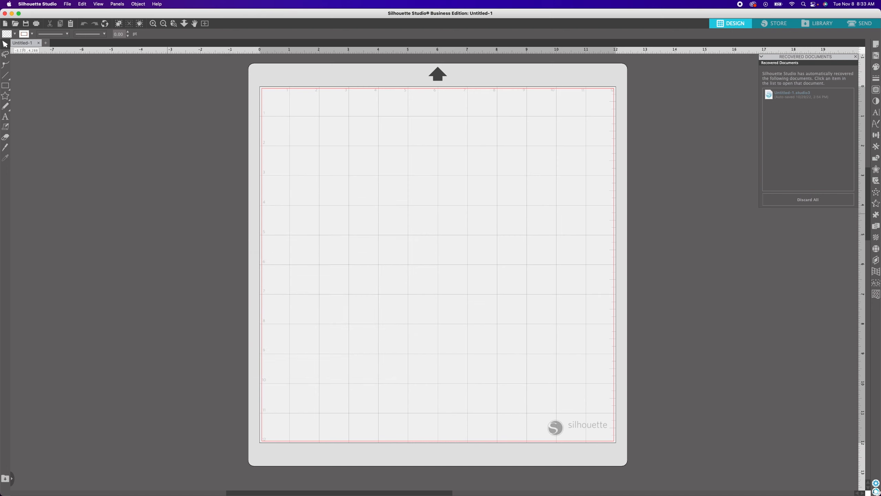
{"action": "key", "text": "super+Tab"}
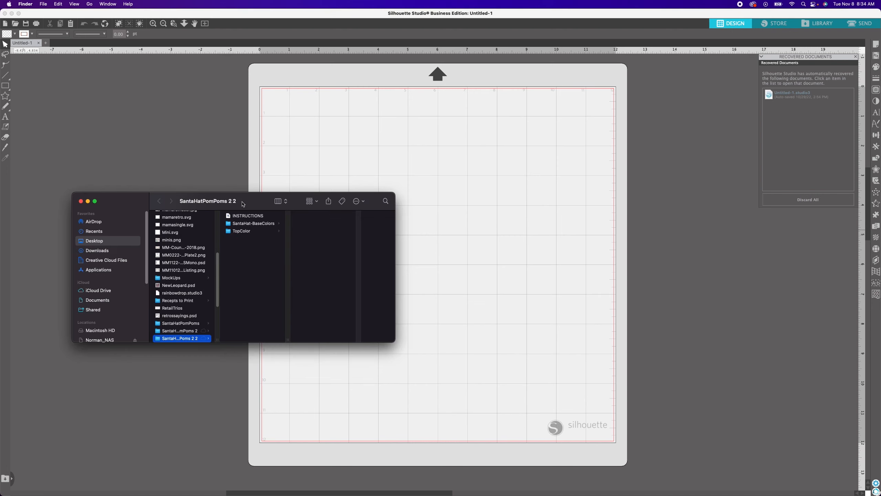
Step: Open the SantaHat-BaseColors folder in the Finder window beside the mat and widen its file column to fit the full names
{"action": "left_click_drag", "start_coordinate": [248, 203], "coordinate": [210, 213]}
{"action": "left_click", "coordinate": [204, 193]}
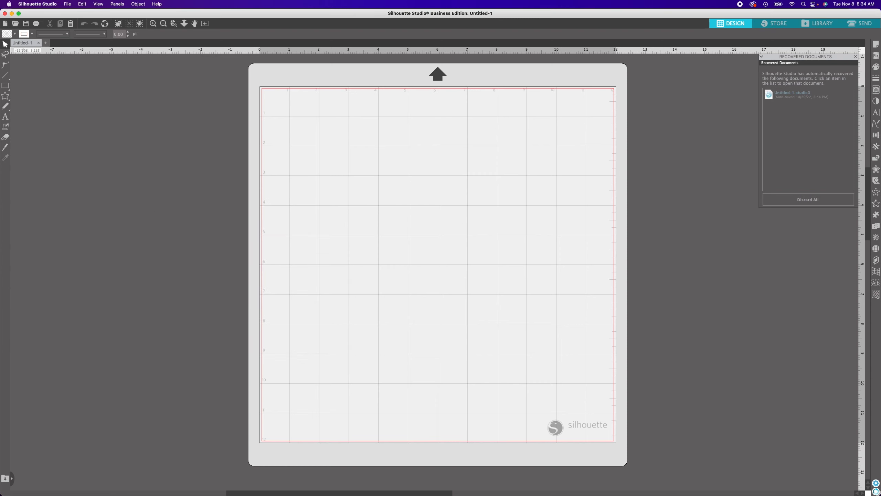
{"action": "key", "text": "super+Tab"}
{"action": "left_click_drag", "start_coordinate": [216, 206], "coordinate": [201, 202]}
{"action": "left_click", "coordinate": [194, 222]}
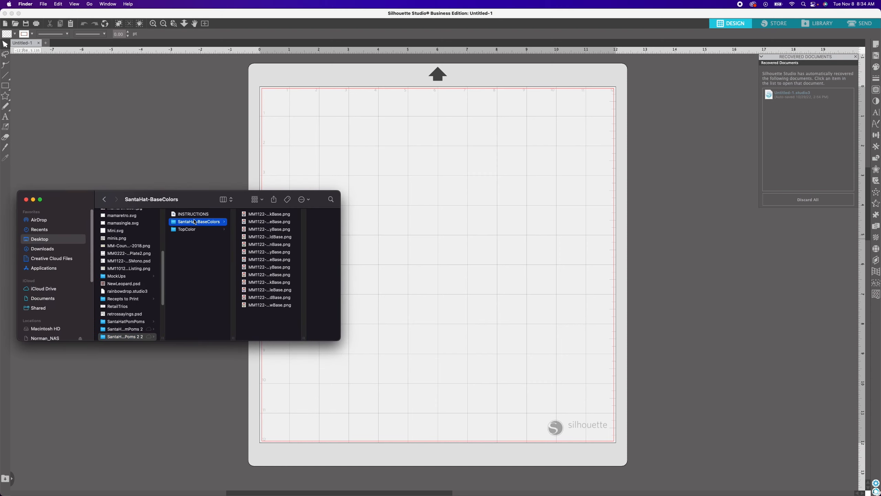
{"action": "double_click", "coordinate": [304, 339]}
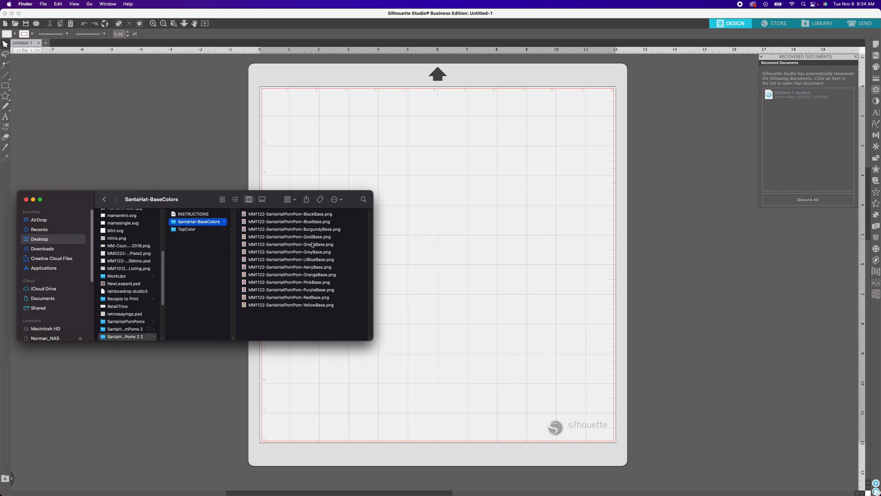
Step: Place MM1122-SantaHatPomPom-OrangeBase.png from the base colors folder on the Silhouette Studio mat
{"action": "left_click", "coordinate": [314, 279]}
{"action": "left_click_drag", "start_coordinate": [235, 277], "coordinate": [513, 232]}
{"action": "left_click", "coordinate": [384, 245]}
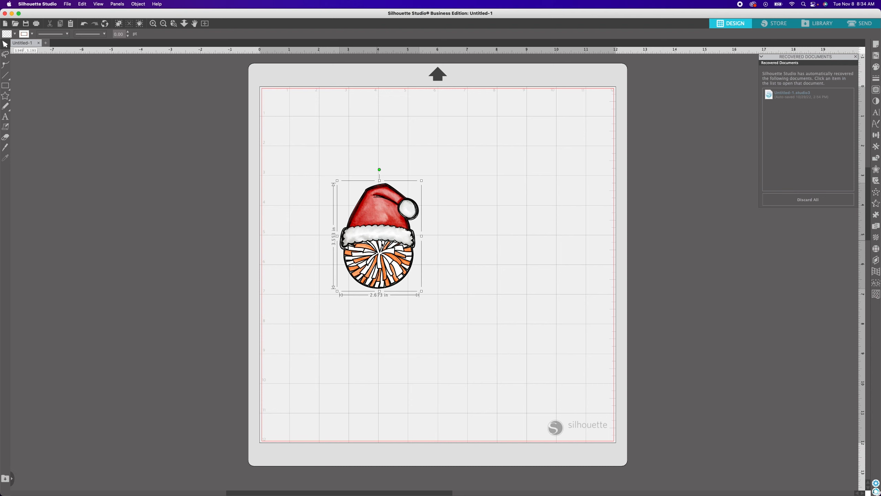
Step: Place MM1122-Purple.png from the TopColor folder on the mat beside the orange Santa hat pom-pom
{"action": "key", "text": "super+Tab"}
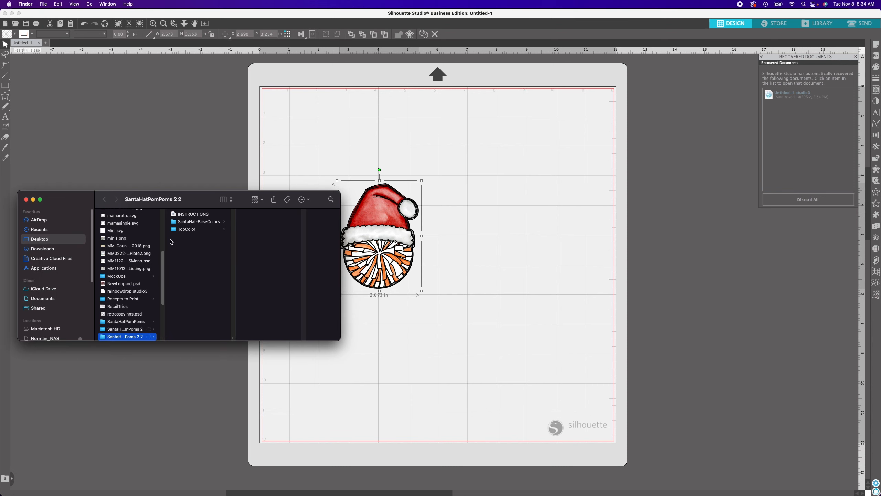
{"action": "left_click", "coordinate": [187, 230]}
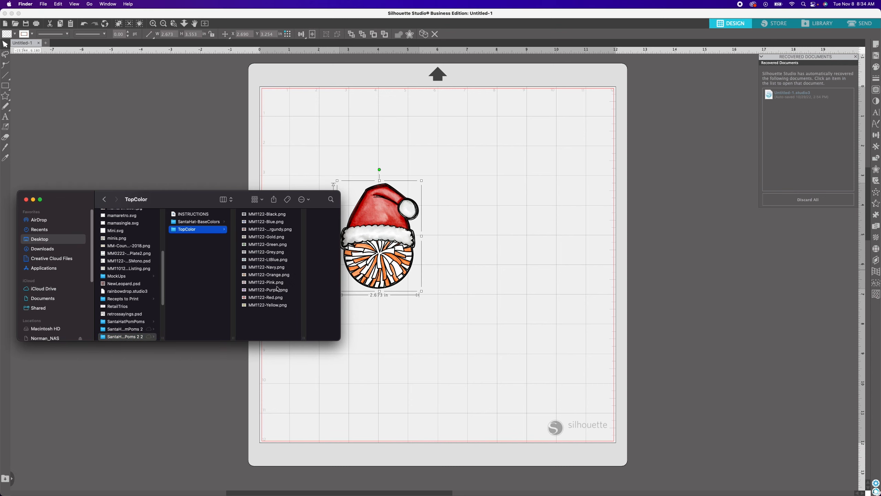
{"action": "left_click_drag", "start_coordinate": [264, 292], "coordinate": [510, 291]}
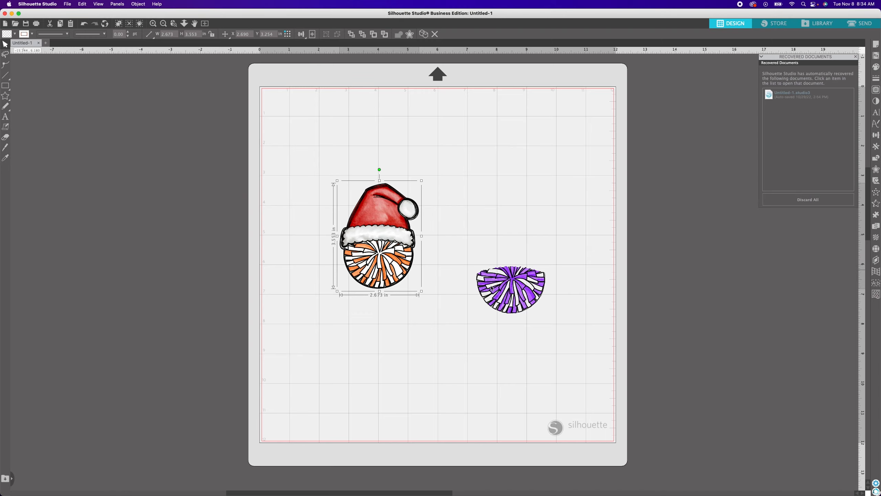
Step: Bring the purple top-color artwork to the front and move it over the orange pom-pom below the Santa hat
{"action": "scroll", "coordinate": [409, 327], "scroll_direction": "up", "scroll_amount": 5}
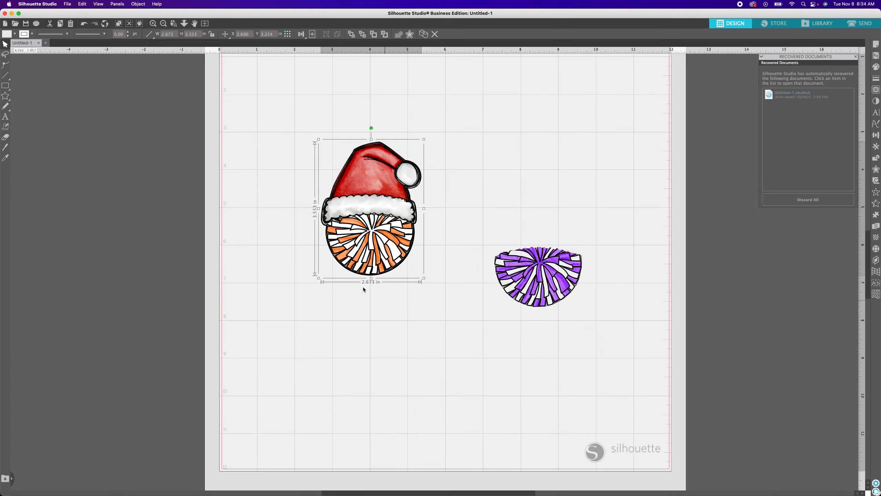
{"action": "scroll", "coordinate": [361, 279], "scroll_direction": "up", "scroll_amount": 2}
{"action": "scroll", "coordinate": [378, 240], "scroll_direction": "up", "scroll_amount": 5}
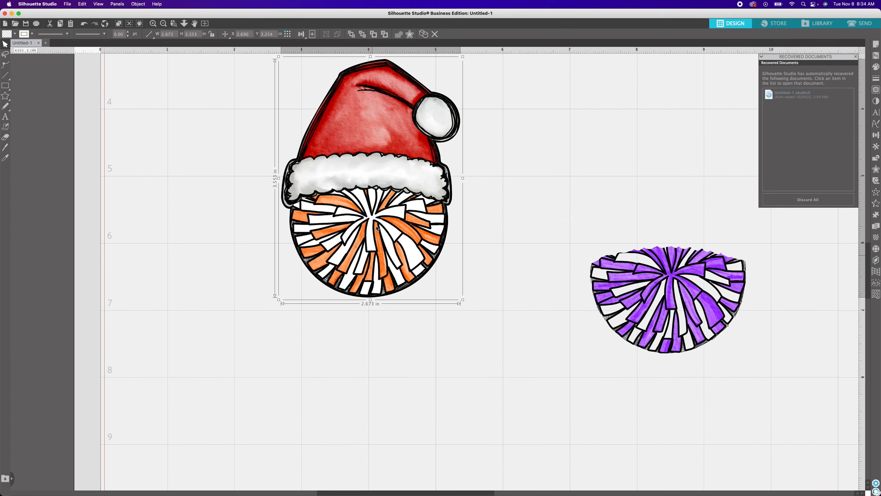
{"action": "scroll", "coordinate": [379, 242], "scroll_direction": "up", "scroll_amount": 1}
{"action": "left_click_drag", "start_coordinate": [704, 344], "coordinate": [489, 295]}
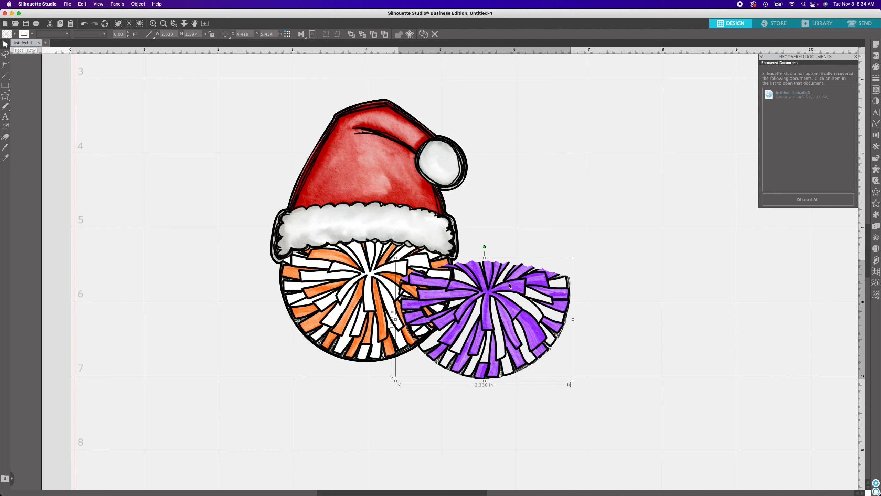
{"action": "left_click", "coordinate": [359, 35]}
{"action": "left_click", "coordinate": [352, 36]}
{"action": "left_click_drag", "start_coordinate": [490, 297], "coordinate": [372, 278]}
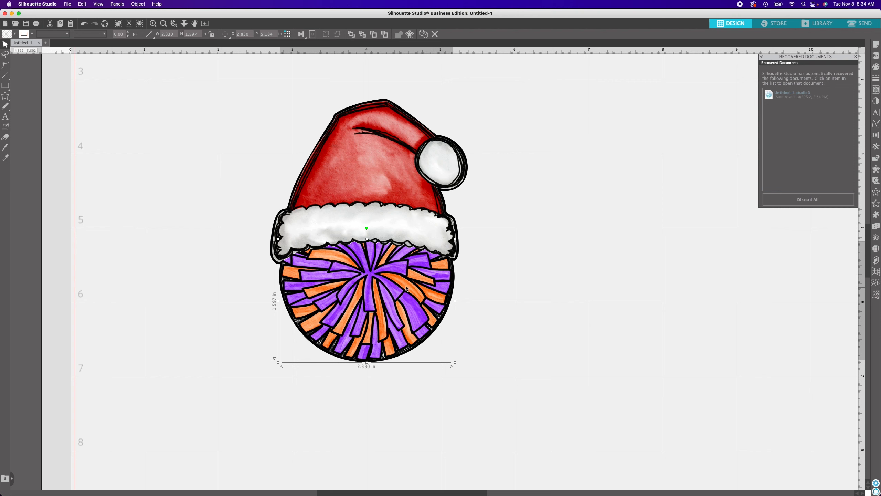
Step: Nudge the purple artwork slightly up and to the left to line its outlines up with the orange base, and deselect it
{"action": "scroll", "coordinate": [391, 277], "scroll_direction": "up", "scroll_amount": 3}
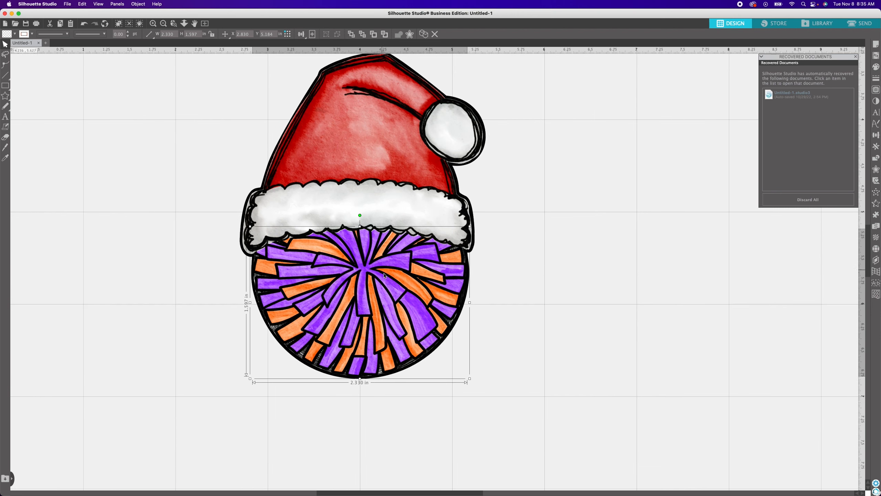
{"action": "key", "text": "Up"}
{"action": "key", "text": "Left"}
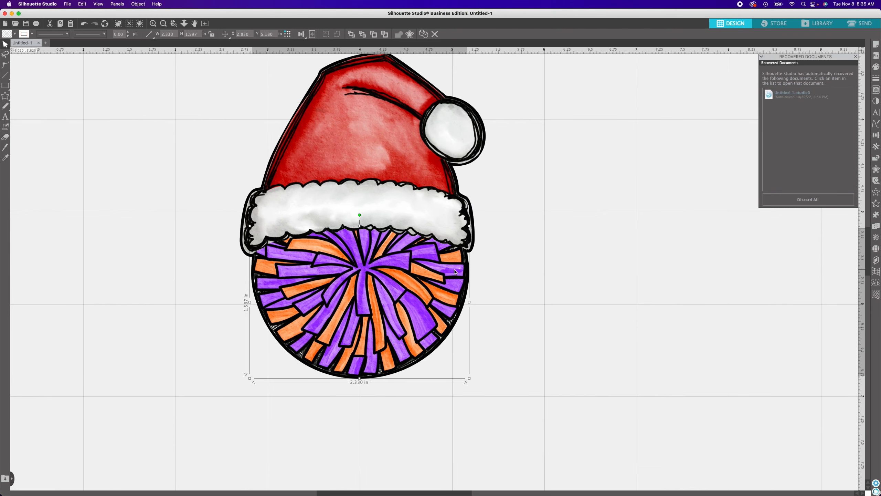
{"action": "left_click", "coordinate": [549, 333]}
Step: Select the orange base and purple top-color artwork and group them into one design
{"action": "scroll", "coordinate": [454, 322], "scroll_direction": "down", "scroll_amount": 4}
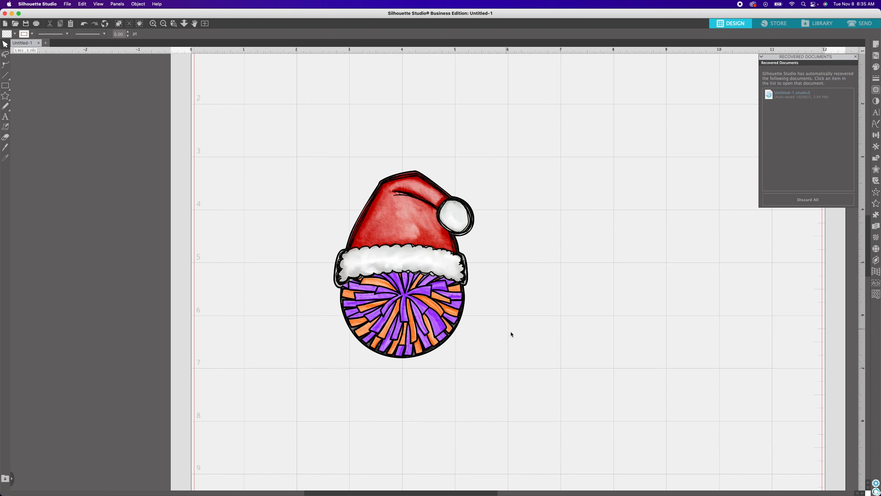
{"action": "key", "text": "super+a"}
{"action": "right_click", "coordinate": [395, 256]}
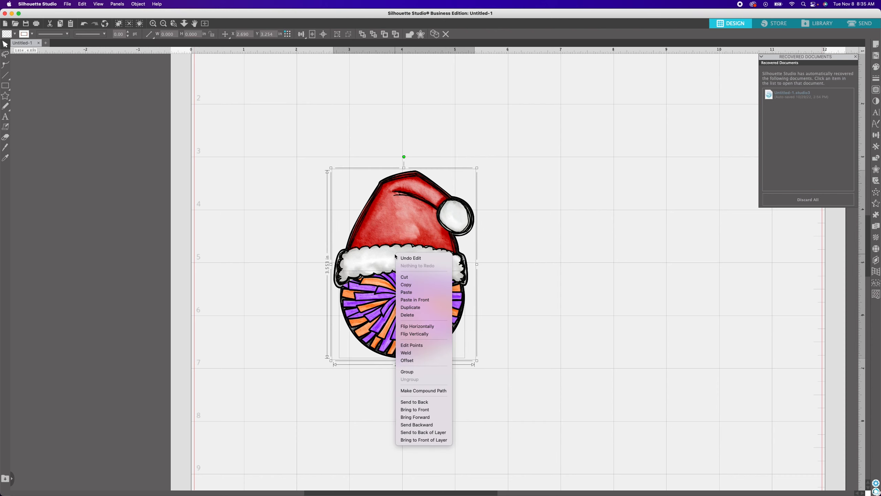
{"action": "left_click", "coordinate": [413, 372]}
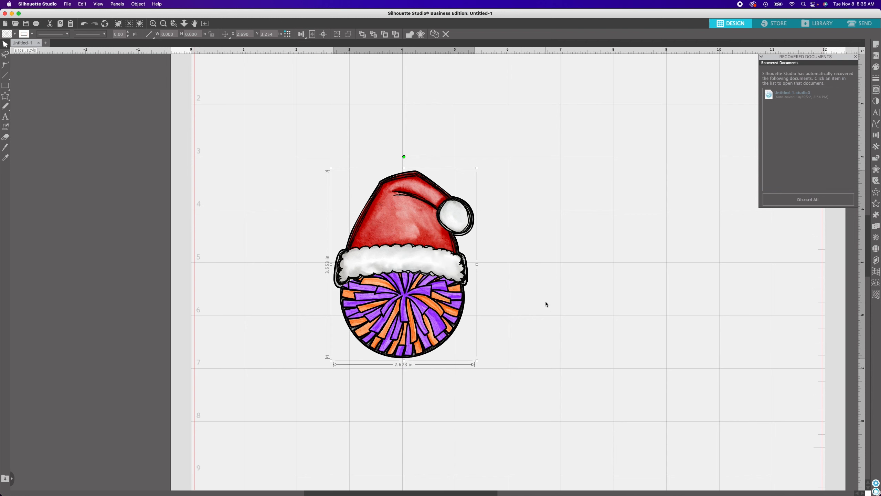
Step: Move the grouped pom-pom design around the mat, leave it slightly above its original position, and reselect it
{"action": "left_click_drag", "start_coordinate": [410, 272], "coordinate": [493, 261]}
{"action": "left_click_drag", "start_coordinate": [406, 254], "coordinate": [520, 312]}
{"action": "left_click", "coordinate": [314, 243]}
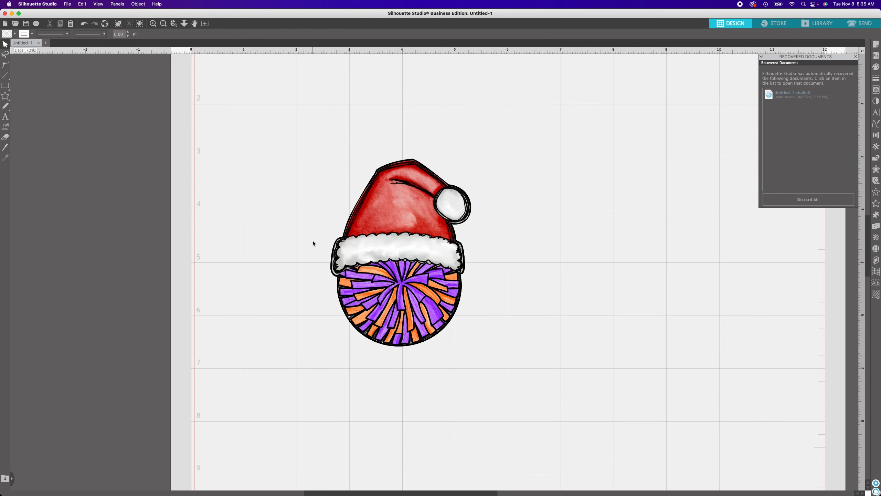
{"action": "left_click", "coordinate": [370, 231]}
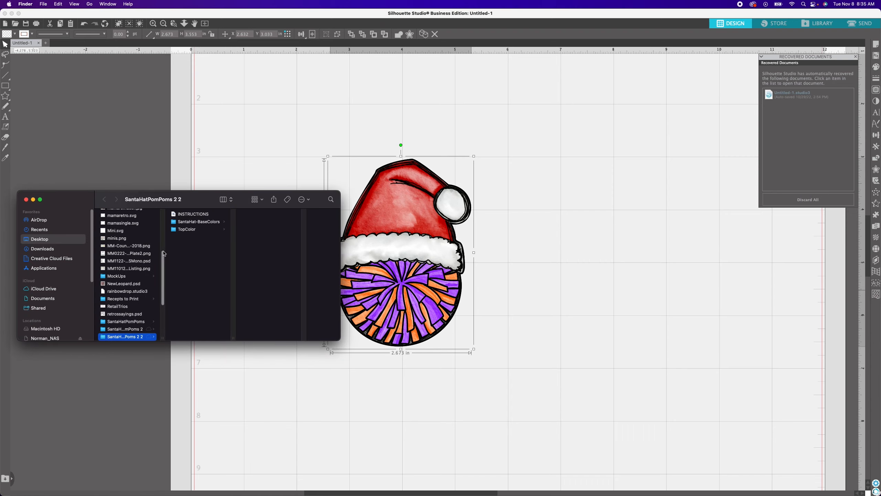
Step: Open the INSTRUCTIONS PDF beside the design, review the layering and sizing guidance against the artwork, and close the document
{"action": "double_click", "coordinate": [187, 215]}
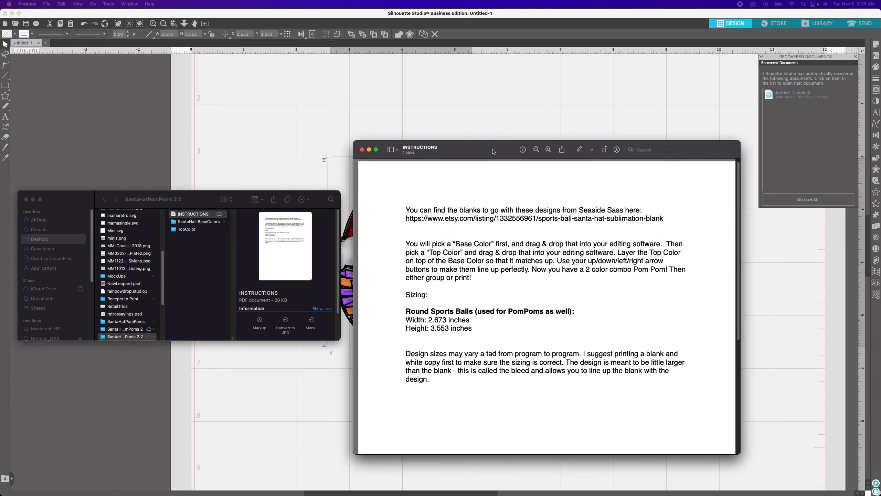
{"action": "left_click_drag", "start_coordinate": [493, 151], "coordinate": [629, 155]}
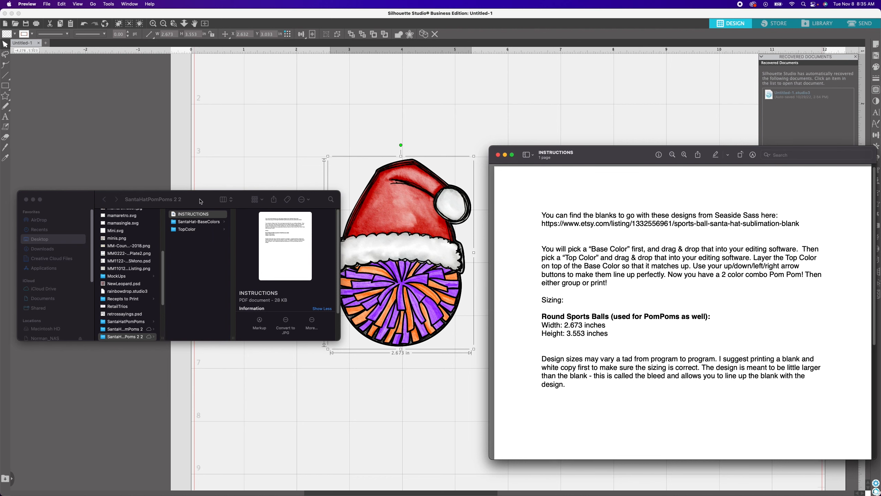
{"action": "left_click_drag", "start_coordinate": [201, 200], "coordinate": [146, 335]}
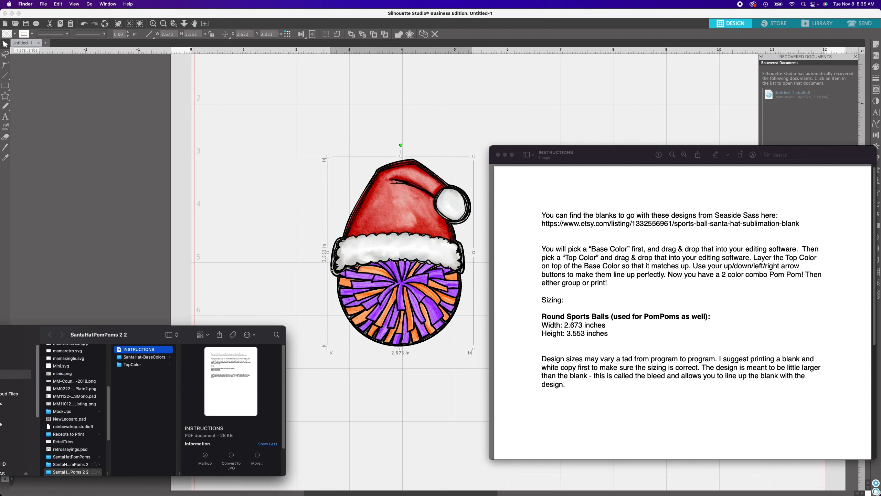
{"action": "left_click", "coordinate": [497, 155]}
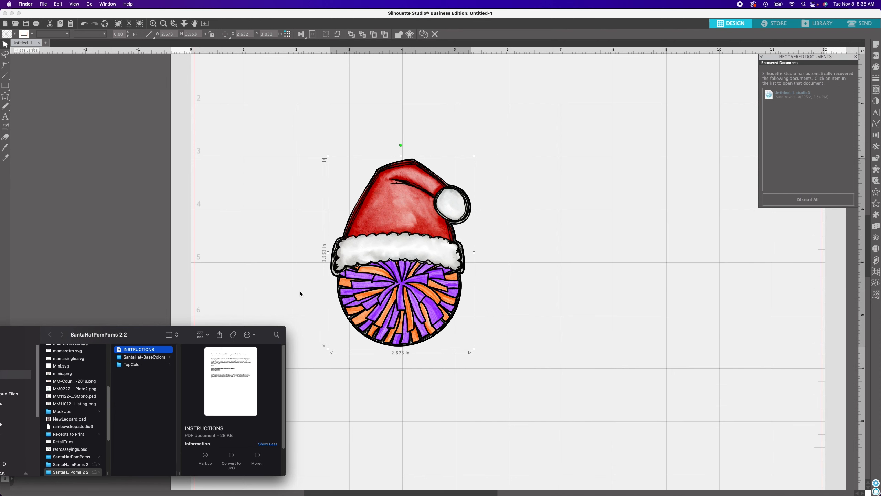